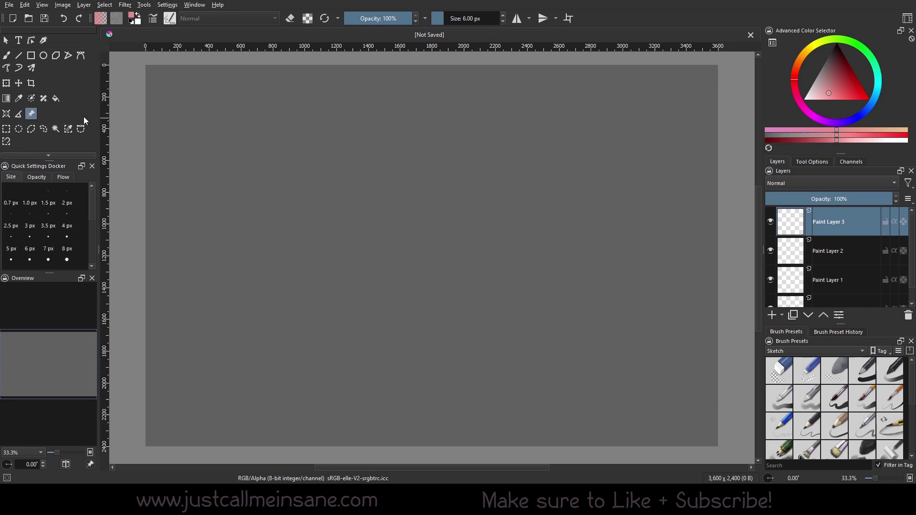
# Step: Add the succulent photo IMG024.jpg as a reference image from the Reference Images tool options
pyautogui.click(805, 163)
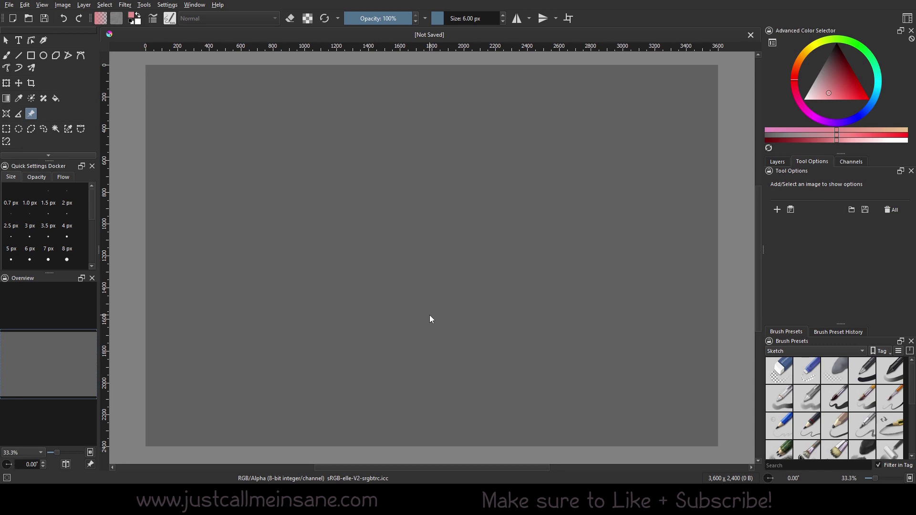
pyautogui.scroll(-1, 430, 315)
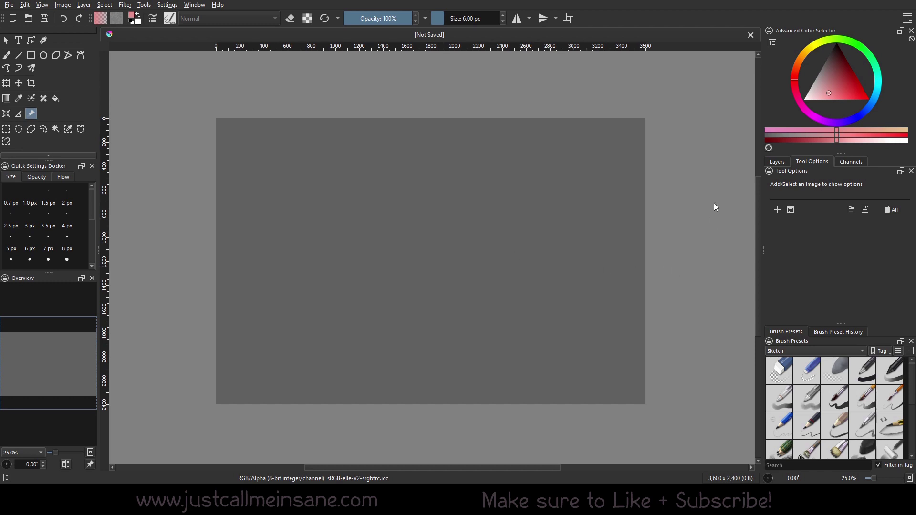
pyautogui.click(777, 212)
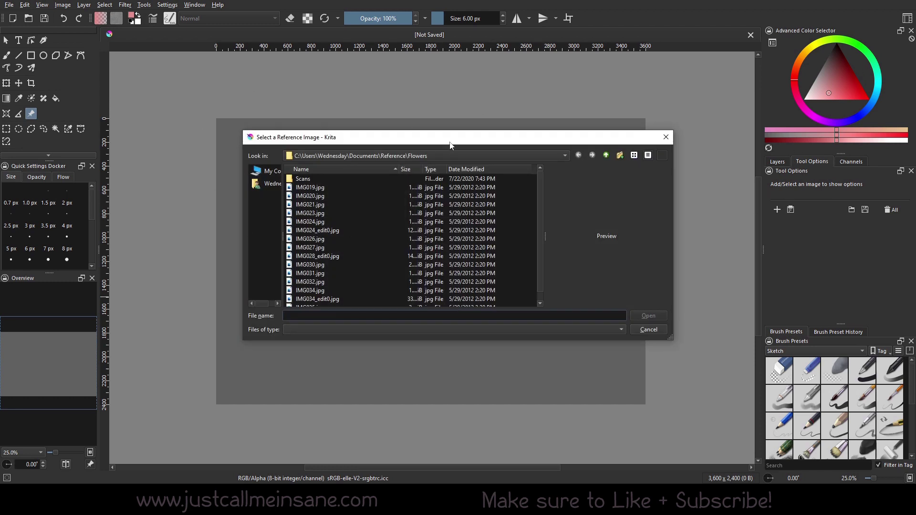
pyautogui.click(365, 222)
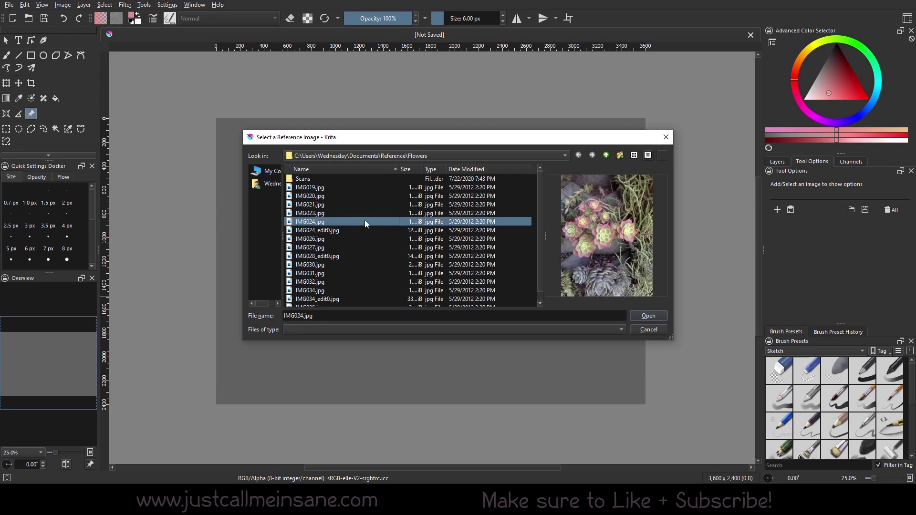
pyautogui.click(649, 316)
# Step: Move the succulent reference photo over the canvas centre
pyautogui.moveTo(417, 284); pyautogui.dragTo(464, 260)
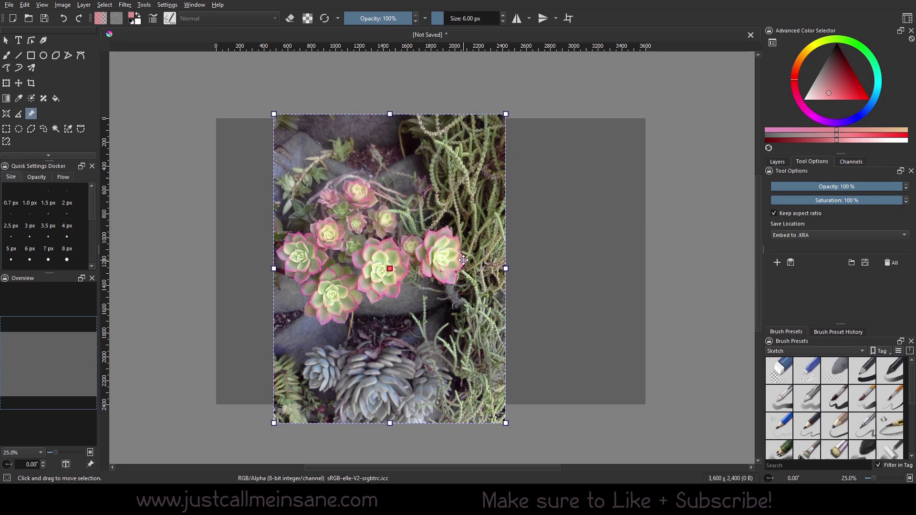
pyautogui.moveTo(449, 259); pyautogui.dragTo(421, 181)
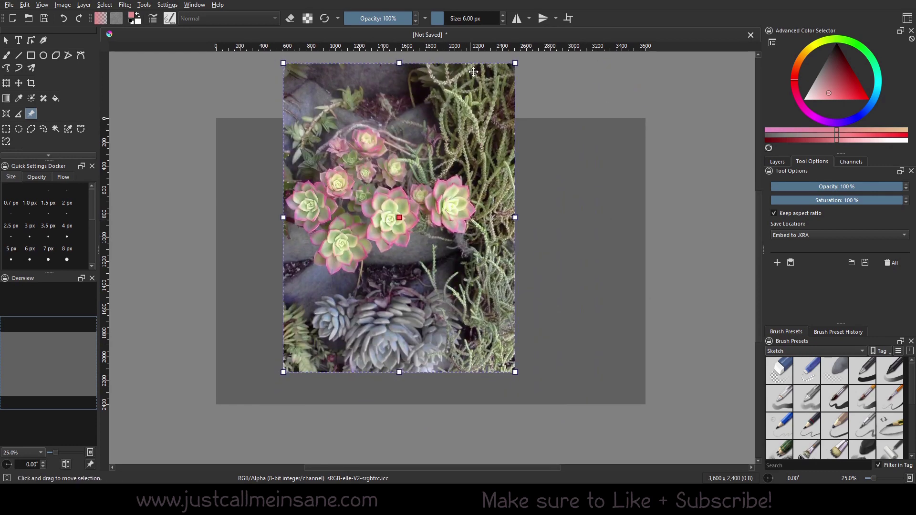
pyautogui.moveTo(459, 107); pyautogui.dragTo(473, 185)
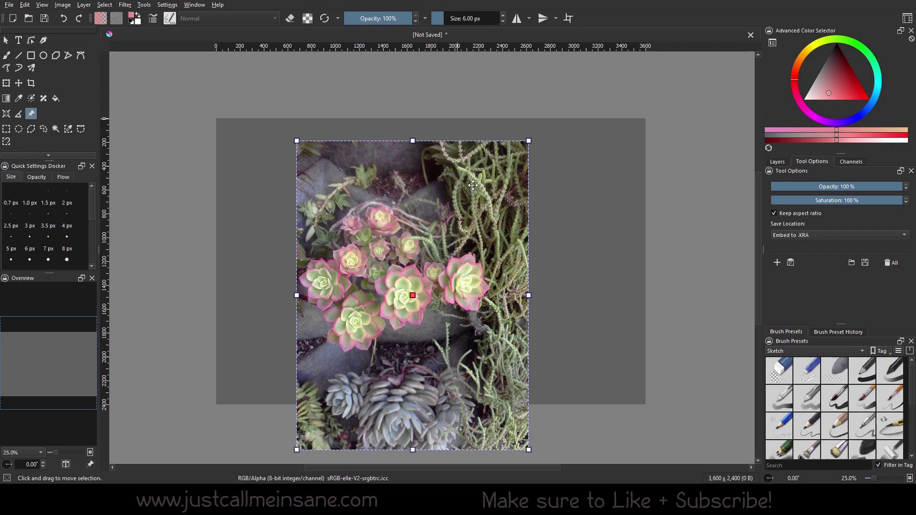
# Step: Shrink the photo slightly, tilt it diagonally, and shift it toward the upper-left
pyautogui.moveTo(529, 142); pyautogui.dragTo(515, 168)
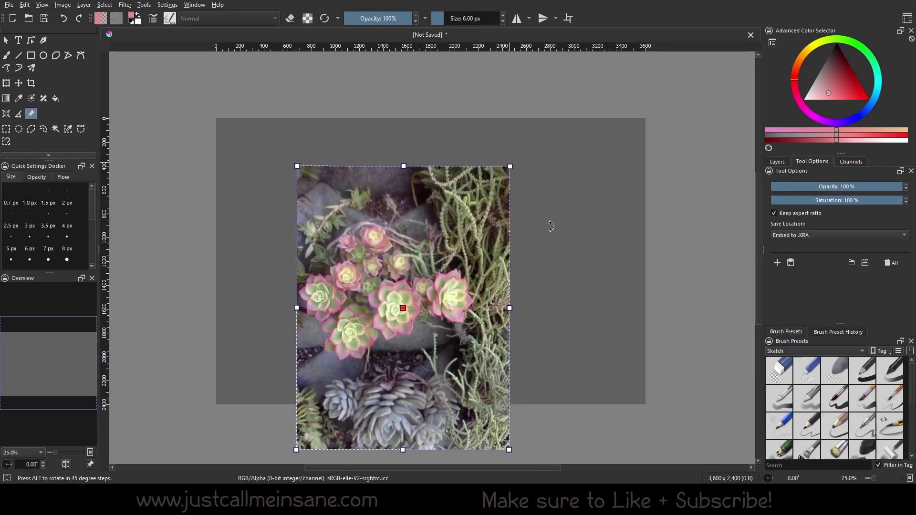
pyautogui.moveTo(548, 224); pyautogui.dragTo(343, 392)
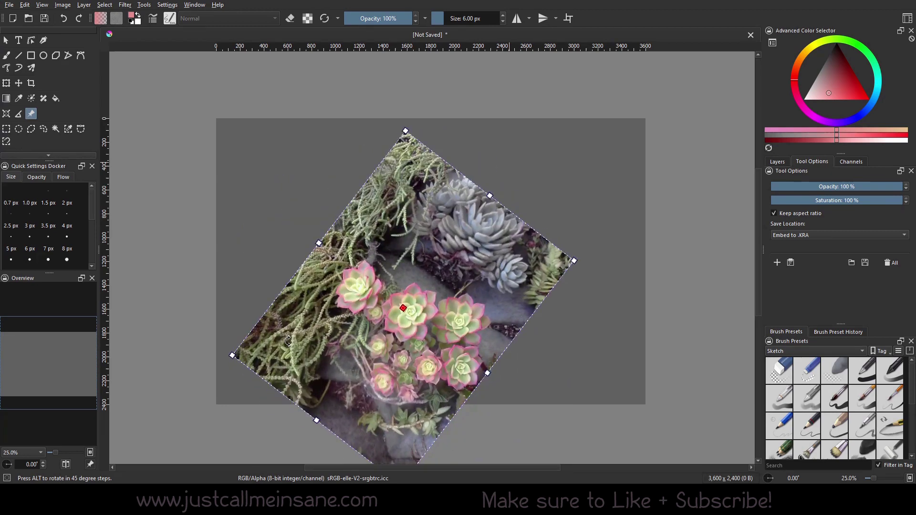
pyautogui.click(322, 241)
pyautogui.moveTo(322, 241); pyautogui.dragTo(180, 142)
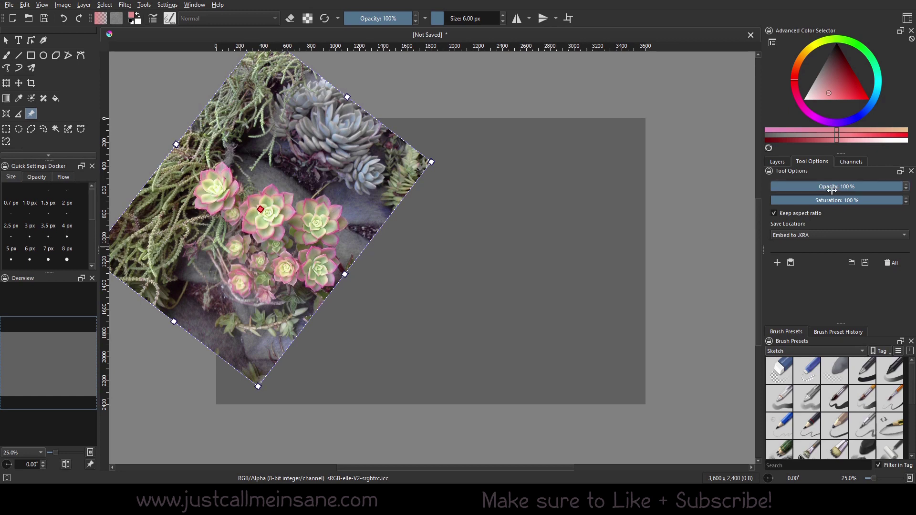
# Step: Fade the reference with the Opacity slider, then move and re-rotate it to a slight tilt
pyautogui.moveTo(825, 188)
pyautogui.mouseDown()
pyautogui.moveTo(786, 188)
pyautogui.moveTo(815, 187)
pyautogui.mouseUp()
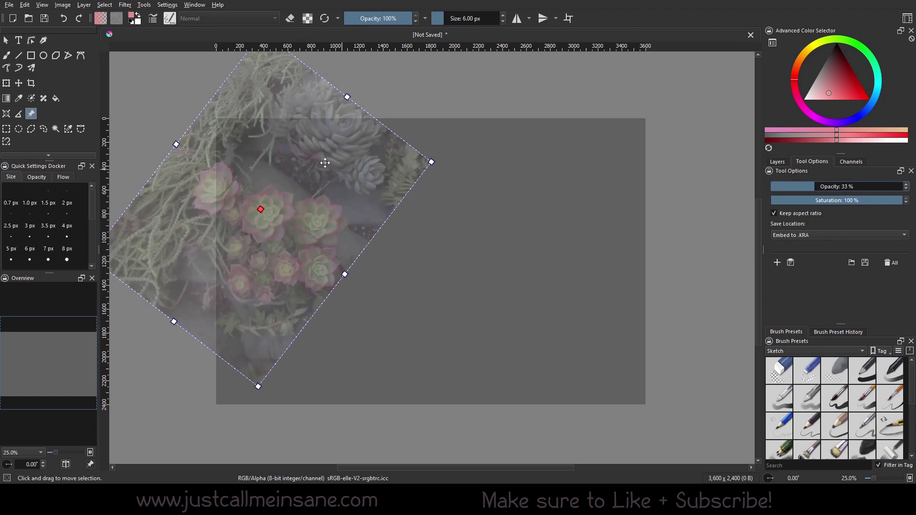
pyautogui.moveTo(318, 161); pyautogui.dragTo(457, 201)
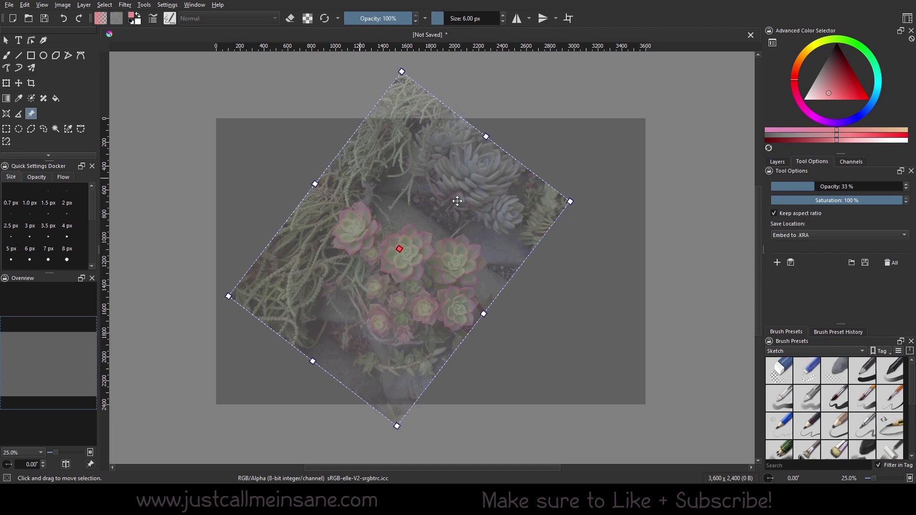
pyautogui.moveTo(458, 201); pyautogui.dragTo(448, 194)
pyautogui.moveTo(383, 62); pyautogui.dragTo(532, 141)
pyautogui.moveTo(503, 200); pyautogui.dragTo(549, 213)
pyautogui.moveTo(581, 147); pyautogui.dragTo(530, 172)
pyautogui.moveTo(883, 187); pyautogui.dragTo(741, 189)
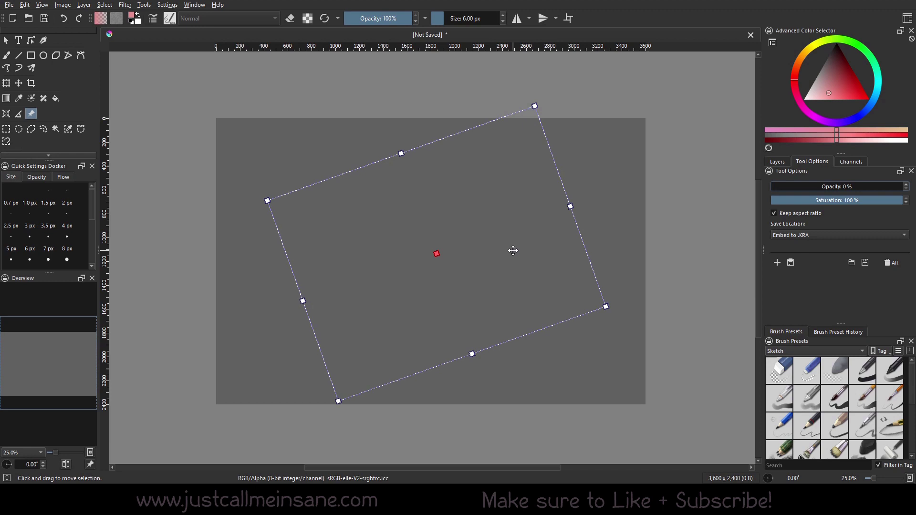
pyautogui.moveTo(511, 251); pyautogui.dragTo(362, 200)
# Step: Delete and restore the reference, then set its opacity to 100
pyautogui.press('Delete')
pyautogui.hotkey('ctrl', 'z')
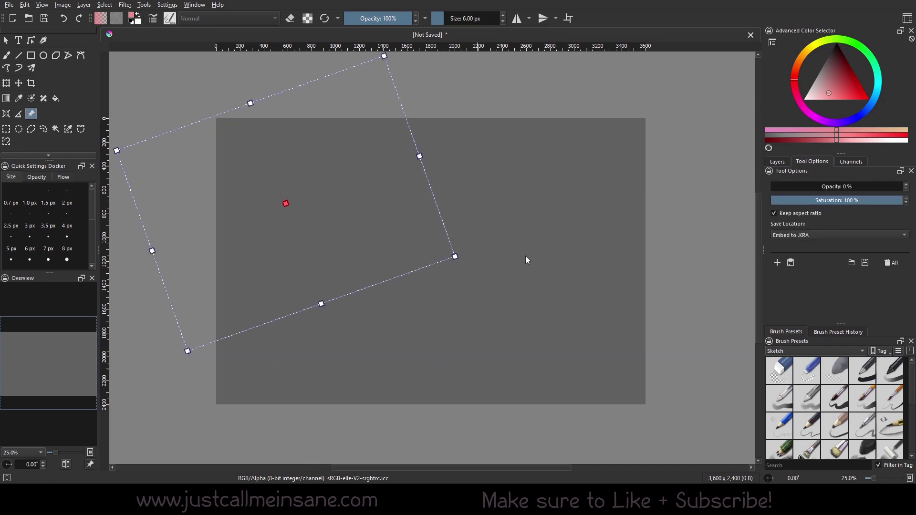
pyautogui.click(799, 186)
pyautogui.write('100')
pyautogui.press('Return')
pyautogui.hotkey('ctrl', 'z')
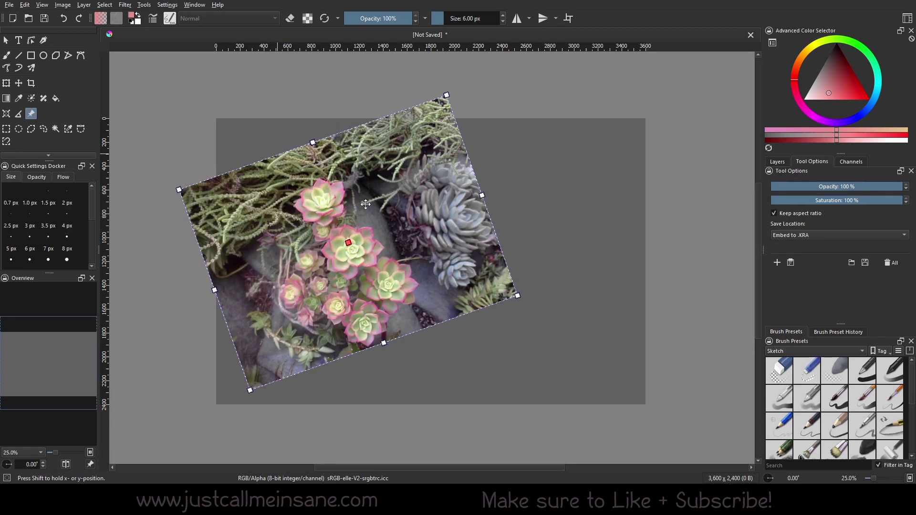
# Step: Drop the photo's saturation to grayscale and rotate it to nearly level
pyautogui.moveTo(846, 203); pyautogui.dragTo(663, 215)
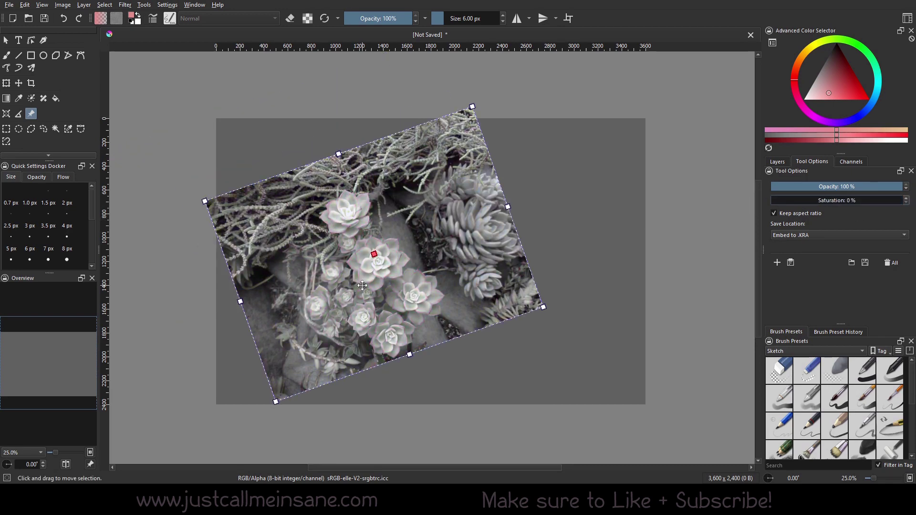
pyautogui.moveTo(511, 248); pyautogui.dragTo(527, 250)
pyautogui.moveTo(488, 99); pyautogui.dragTo(452, 205)
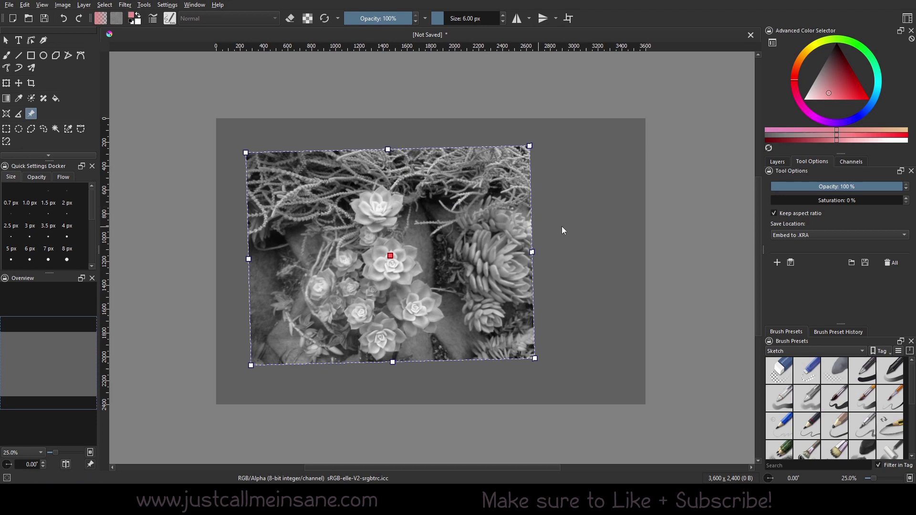
# Step: Raise the photo's saturation back to full colour and nudge it into place
pyautogui.moveTo(831, 200); pyautogui.dragTo(819, 201)
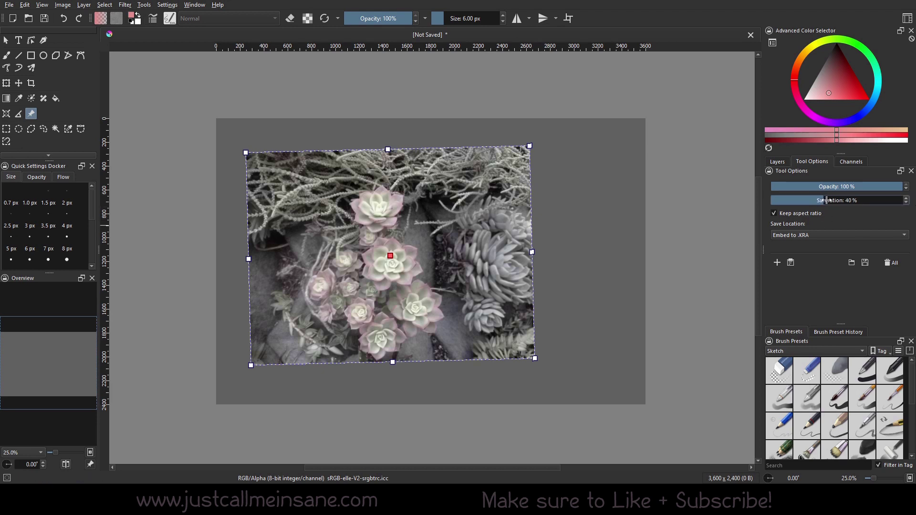
pyautogui.scroll(-13, 832, 201)
pyautogui.moveTo(832, 202); pyautogui.dragTo(807, 215)
pyautogui.scroll(2, 371, 215)
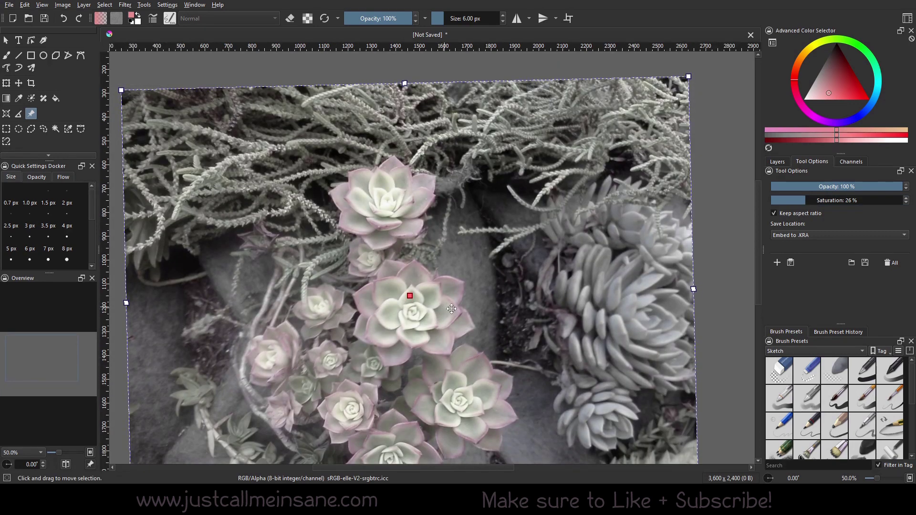
pyautogui.moveTo(870, 205); pyautogui.dragTo(909, 203)
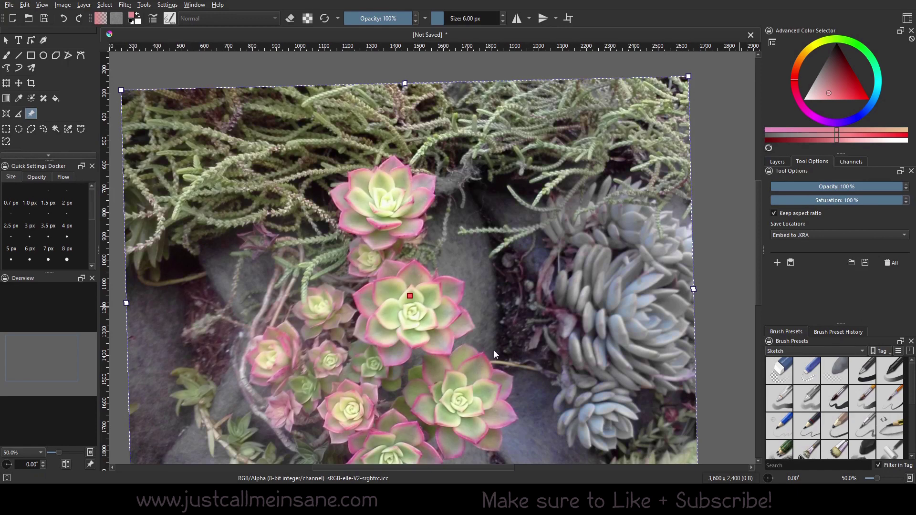
pyautogui.scroll(-2, 329, 268)
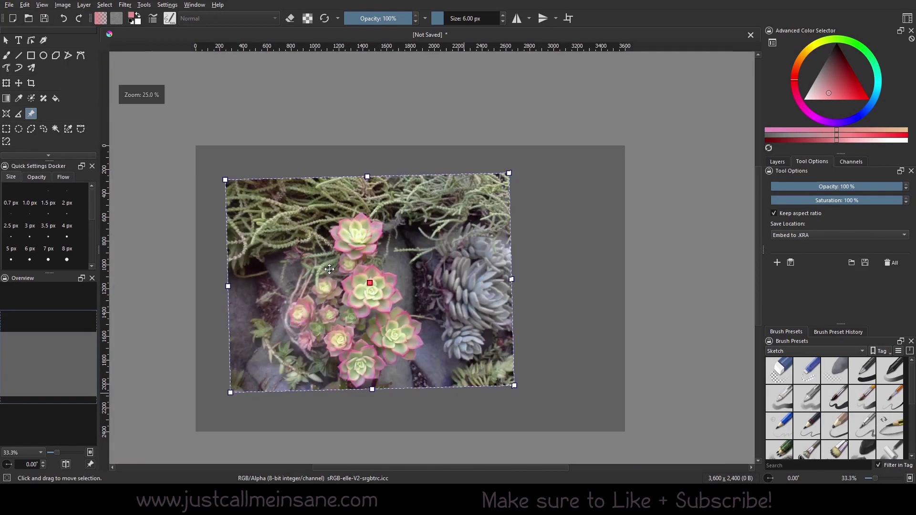
pyautogui.scroll(-1, 329, 269)
pyautogui.moveTo(421, 268); pyautogui.dragTo(443, 264)
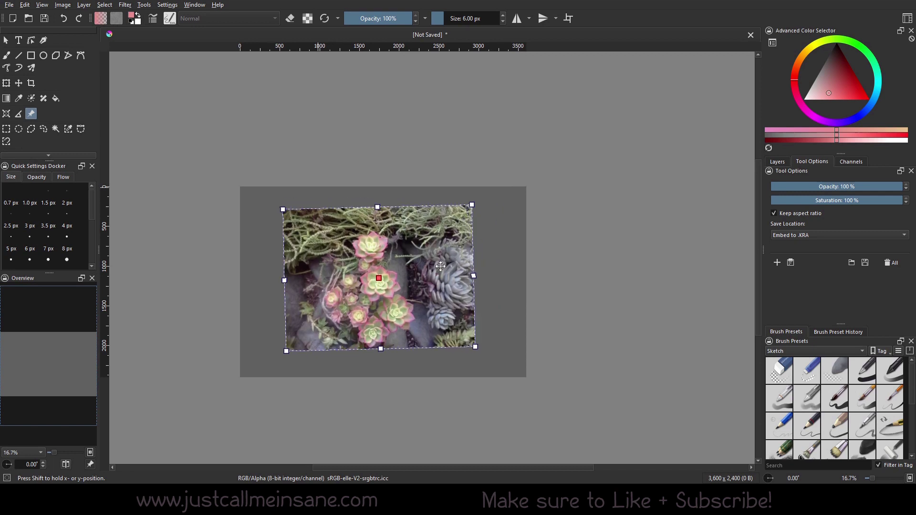
# Step: Unlock Keep aspect ratio, reshape the photo slightly from its corner, then re-lock the ratio
pyautogui.click(806, 214)
pyautogui.click(800, 214)
pyautogui.moveTo(488, 212)
pyautogui.mouseDown()
pyautogui.moveTo(386, 234)
pyautogui.moveTo(448, 184)
pyautogui.moveTo(535, 250)
pyautogui.moveTo(368, 279)
pyautogui.moveTo(458, 148)
pyautogui.moveTo(425, 339)
pyautogui.moveTo(377, 186)
pyautogui.moveTo(309, 167)
pyautogui.moveTo(460, 169)
pyautogui.moveTo(499, 314)
pyautogui.moveTo(501, 244)
pyautogui.moveTo(501, 300)
pyautogui.moveTo(337, 121)
pyautogui.moveTo(366, 115)
pyautogui.moveTo(472, 204)
pyautogui.moveTo(428, 203)
pyautogui.moveTo(467, 223)
pyautogui.moveTo(479, 203)
pyautogui.mouseUp()
pyautogui.click(817, 214)
# Step: Set the reference's Save Location to Embed to .KRA and nudge it slightly
pyautogui.click(824, 235)
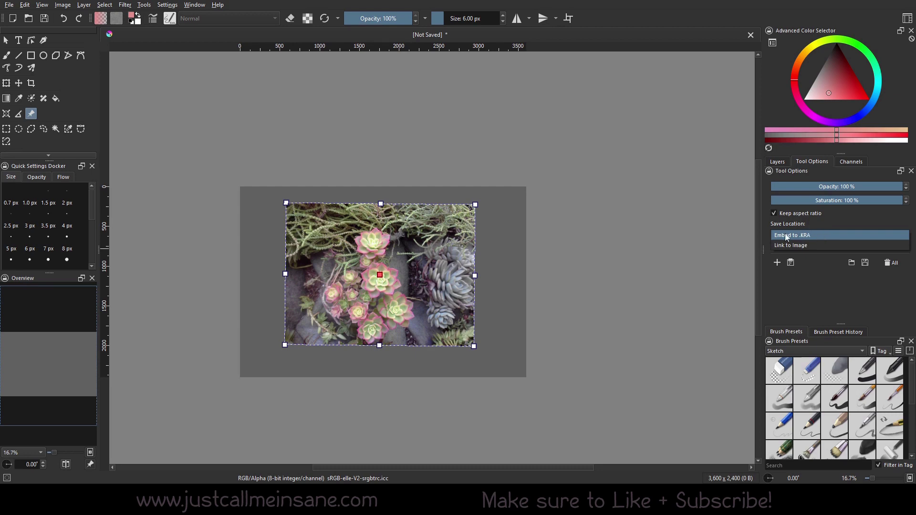
pyautogui.click(804, 234)
pyautogui.click(533, 236)
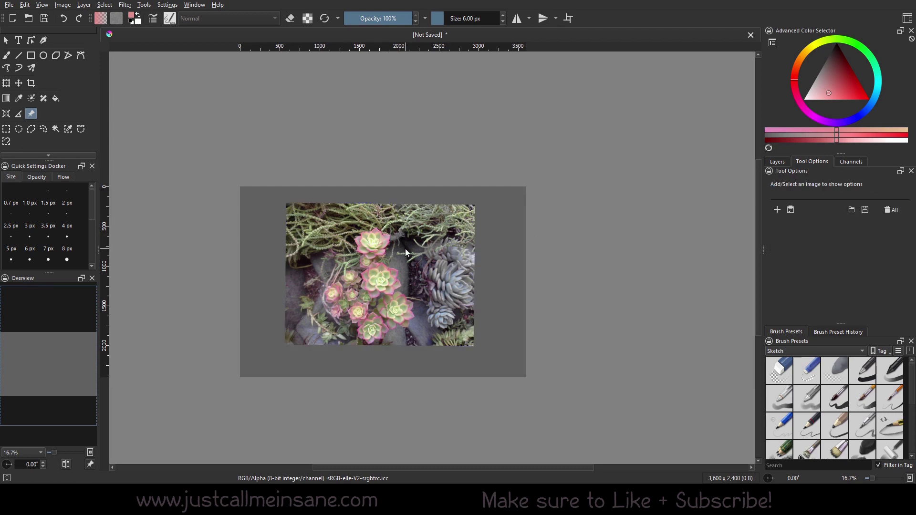
pyautogui.moveTo(406, 253); pyautogui.dragTo(409, 272)
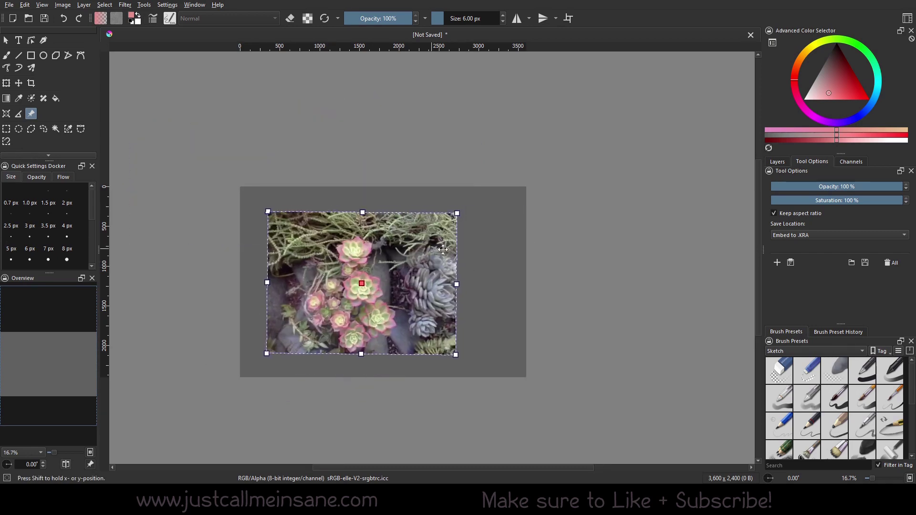
pyautogui.moveTo(443, 250); pyautogui.dragTo(469, 251)
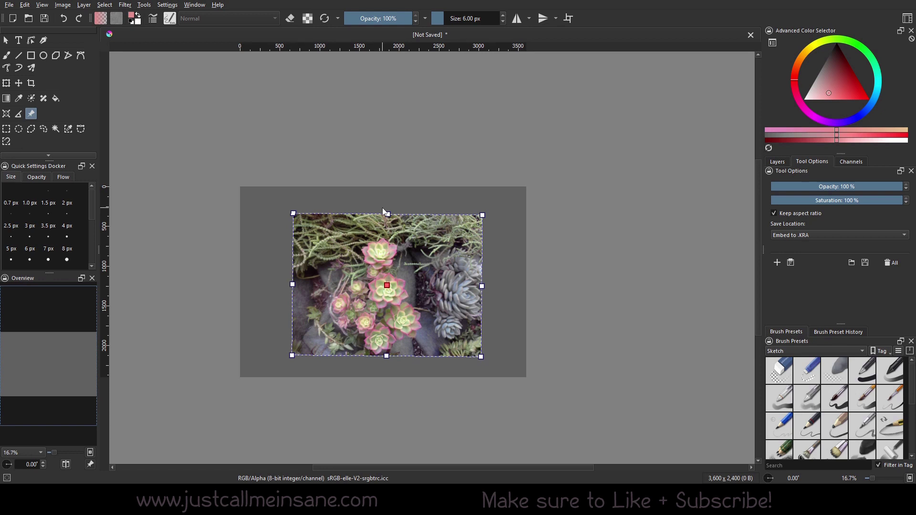
# Step: Try the Link to Image save location and shift the reference slightly
pyautogui.click(770, 235)
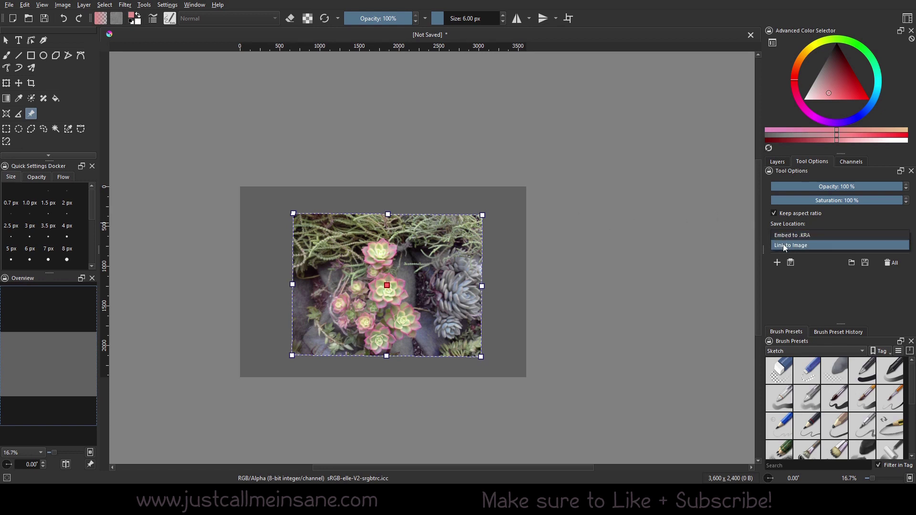
pyautogui.click(785, 246)
pyautogui.moveTo(407, 248)
pyautogui.mouseDown()
pyautogui.moveTo(392, 248)
pyautogui.moveTo(406, 248)
pyautogui.mouseUp()
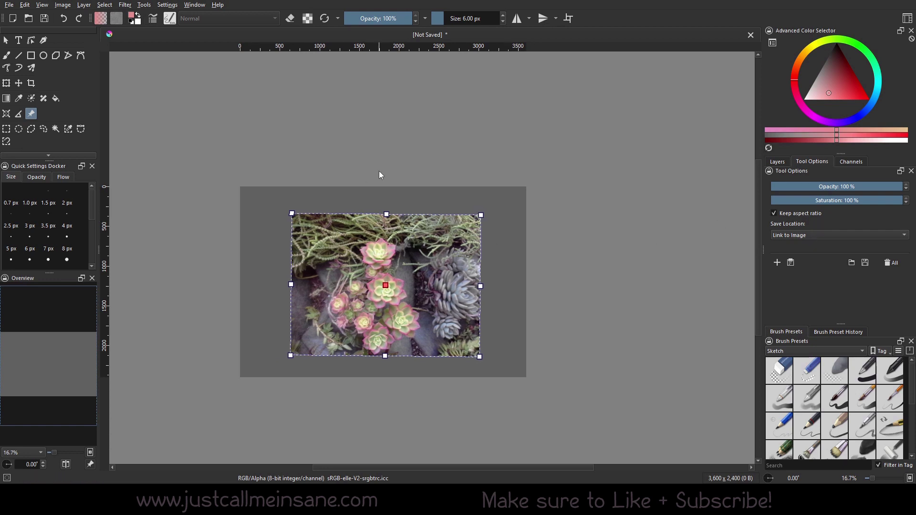
pyautogui.moveTo(401, 221)
pyautogui.mouseDown()
pyautogui.moveTo(385, 241)
pyautogui.moveTo(414, 226)
pyautogui.moveTo(406, 229)
pyautogui.mouseUp()
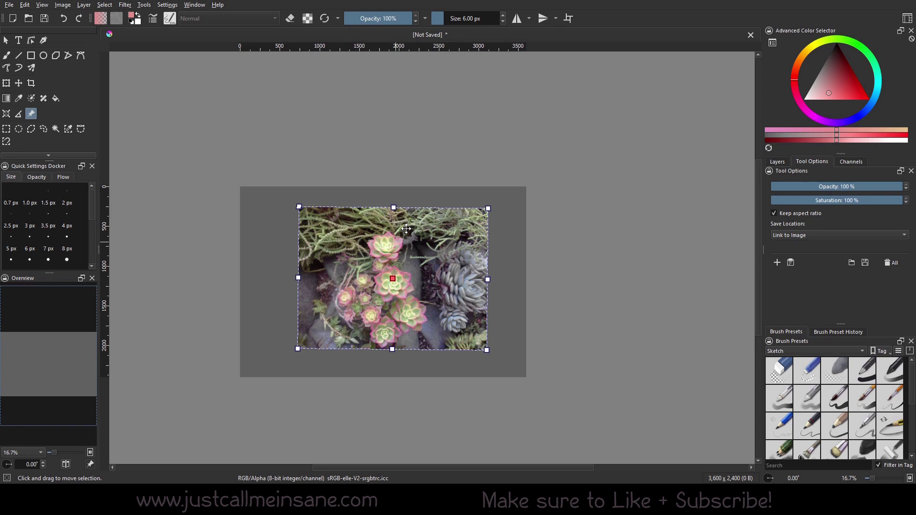
# Step: Move the succulent reference over the canvas's top-left corner, leaving storage unchanged
pyautogui.click(781, 234)
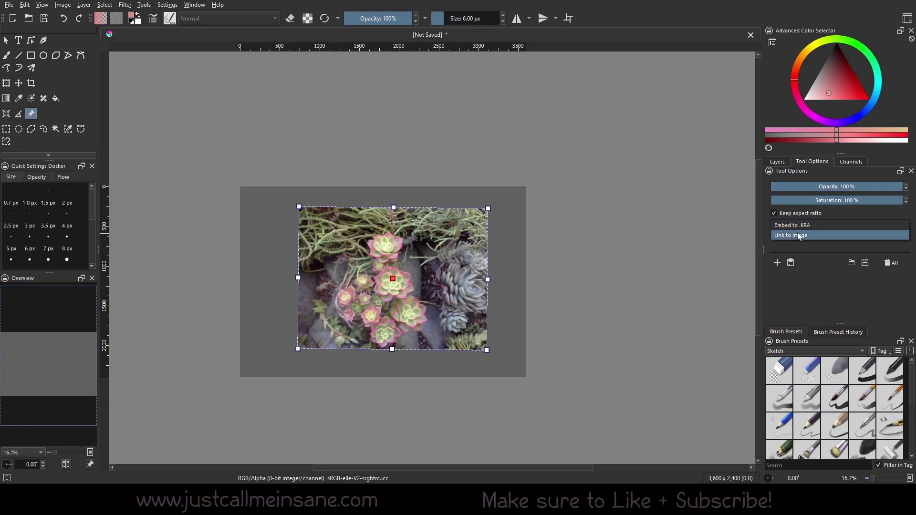
pyautogui.click(687, 129)
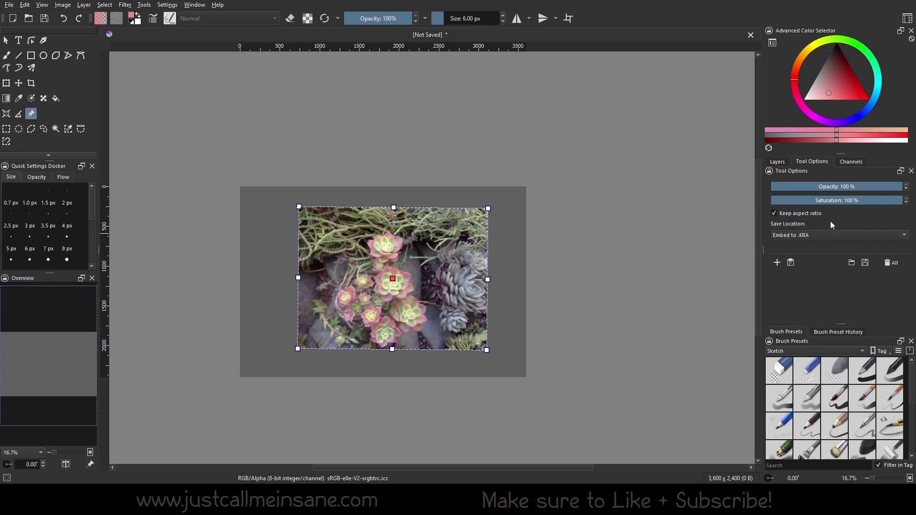
pyautogui.moveTo(466, 224); pyautogui.dragTo(298, 173)
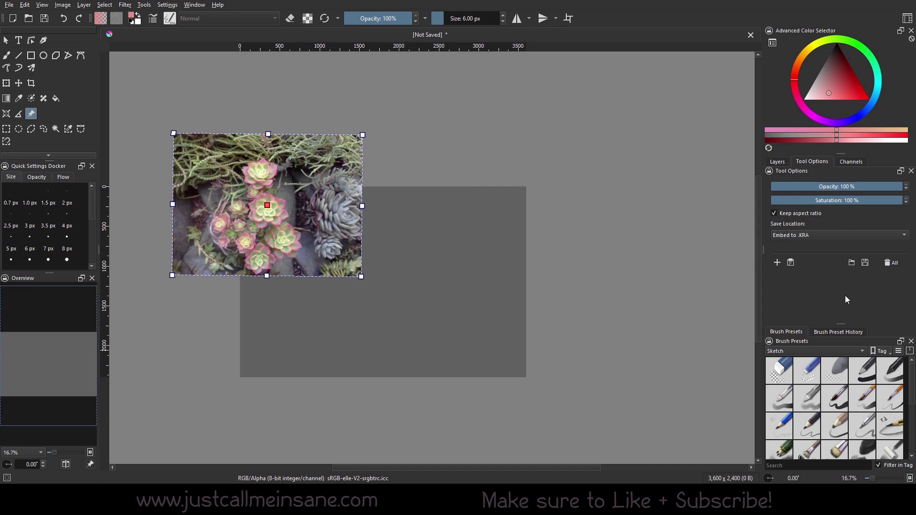
pyautogui.click(576, 303)
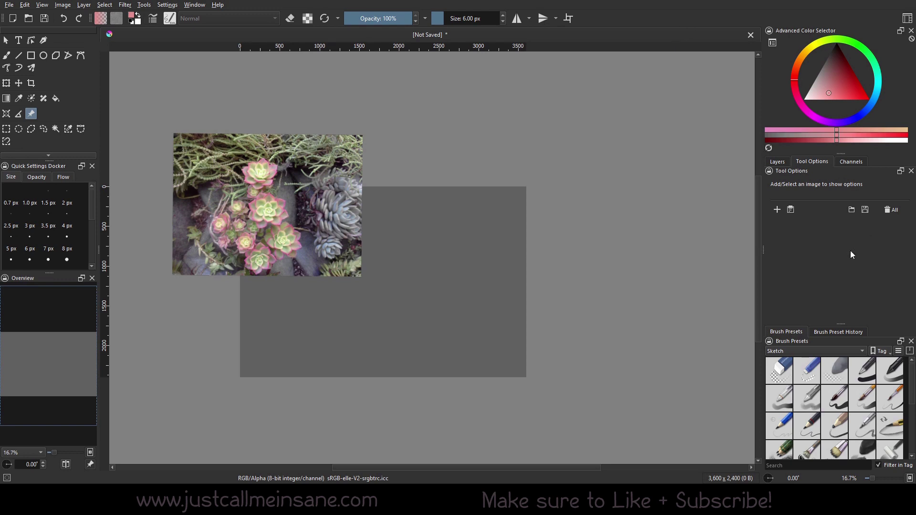
# Step: Paste the kitten photo as a new reference and place it lower-left on the canvas
pyautogui.click(795, 210)
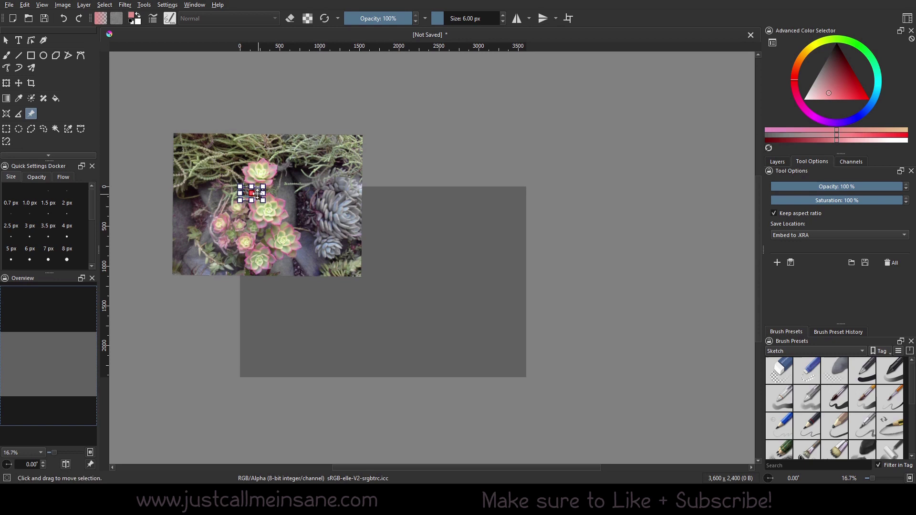
pyautogui.moveTo(252, 193); pyautogui.dragTo(536, 210)
pyautogui.moveTo(538, 255); pyautogui.dragTo(471, 287)
pyautogui.click(518, 333)
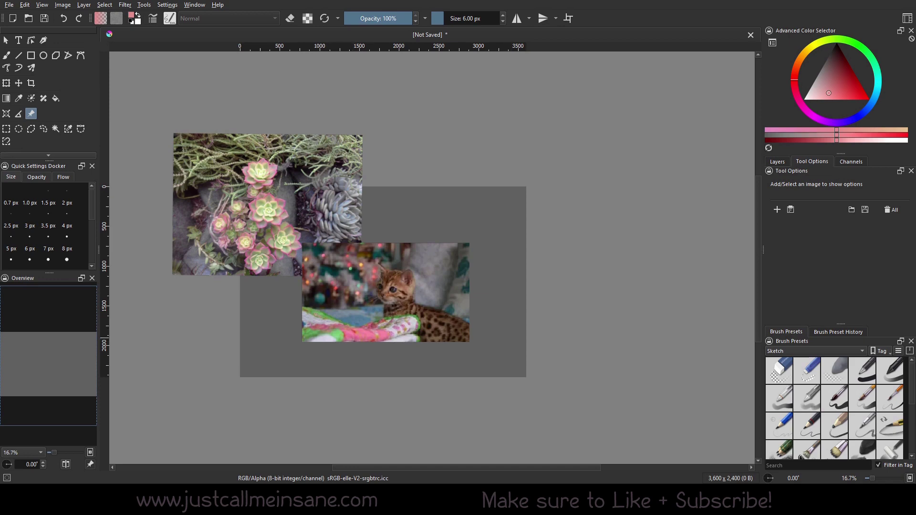
# Step: Shrink the kitten reference to a small size near the canvas centre
pyautogui.scroll(3, 381, 301)
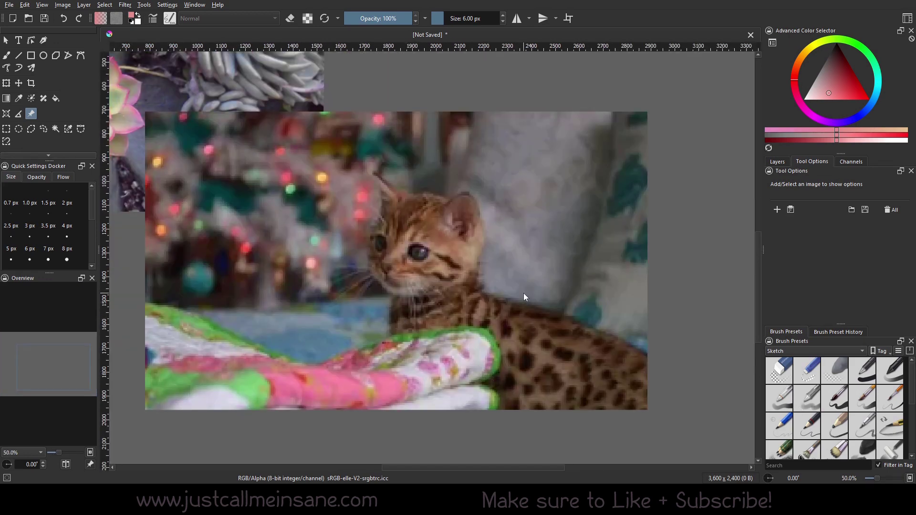
pyautogui.hotkey('ctrl', 't')
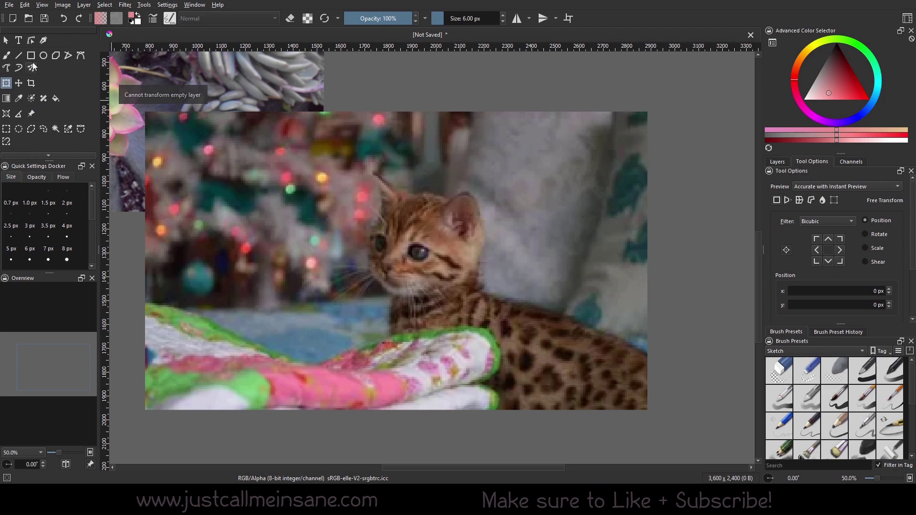
pyautogui.click(31, 114)
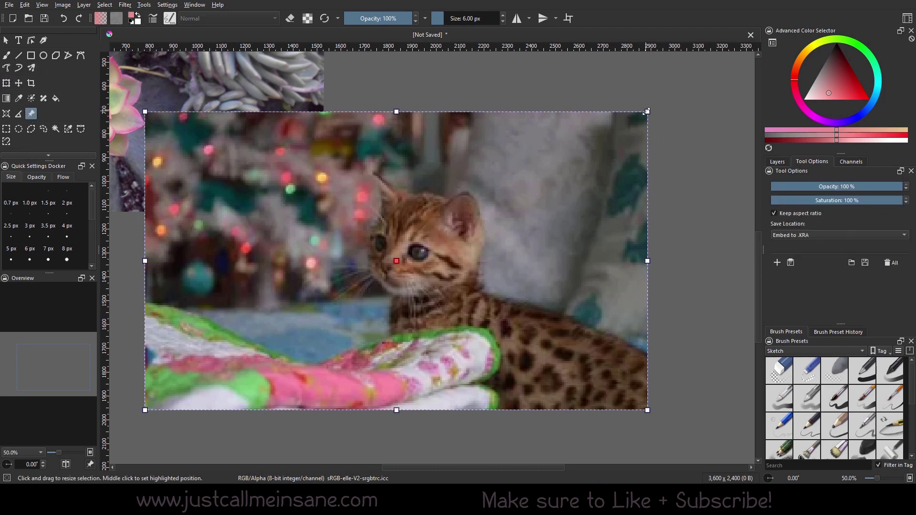
pyautogui.moveTo(648, 112); pyautogui.dragTo(449, 287)
pyautogui.click(516, 316)
pyautogui.click(422, 319)
pyautogui.click(474, 296)
pyautogui.scroll(3, 466, 336)
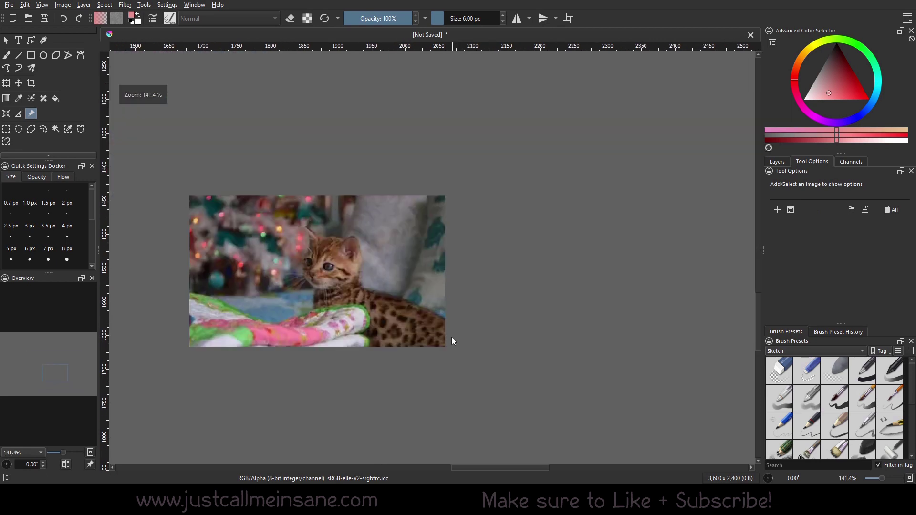
pyautogui.moveTo(350, 285); pyautogui.dragTo(388, 302)
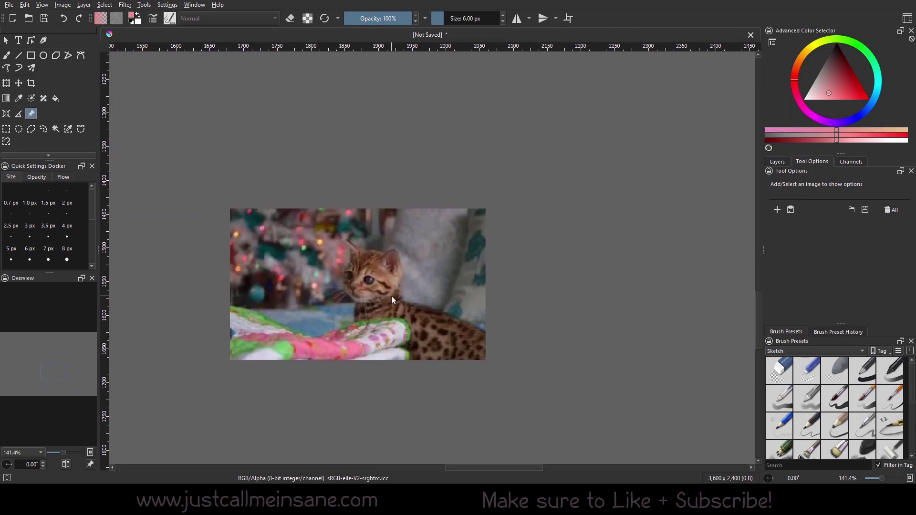
pyautogui.click(391, 296)
# Step: Enlarge the kitten slightly and move it to the lower middle below the succulent photo
pyautogui.scroll(-5, 458, 283)
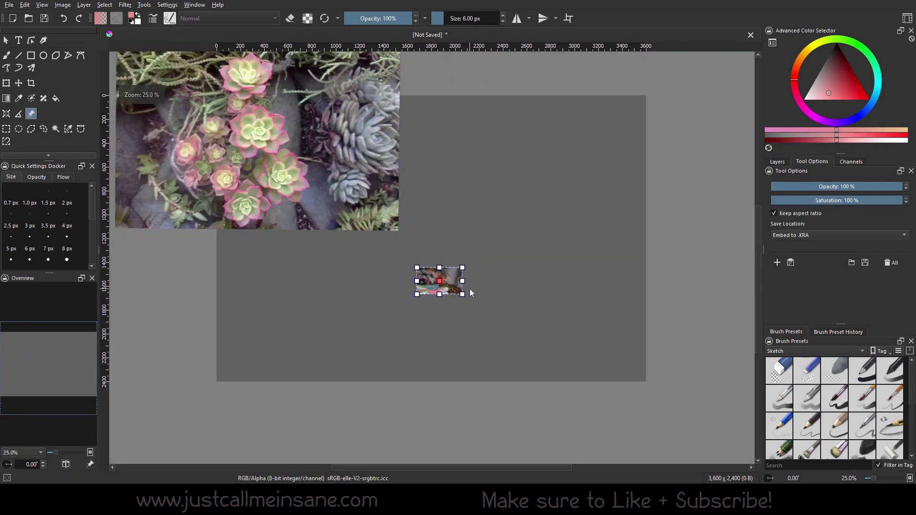
pyautogui.moveTo(462, 295); pyautogui.dragTo(436, 314)
pyautogui.click(515, 329)
pyautogui.moveTo(339, 295); pyautogui.dragTo(411, 286)
pyautogui.click(408, 351)
pyautogui.moveTo(409, 254); pyautogui.dragTo(207, 287)
pyautogui.moveTo(272, 301); pyautogui.dragTo(405, 315)
pyautogui.click(548, 363)
# Step: Resize the kitten reference from its top-right corner and deselect it
pyautogui.click(482, 257)
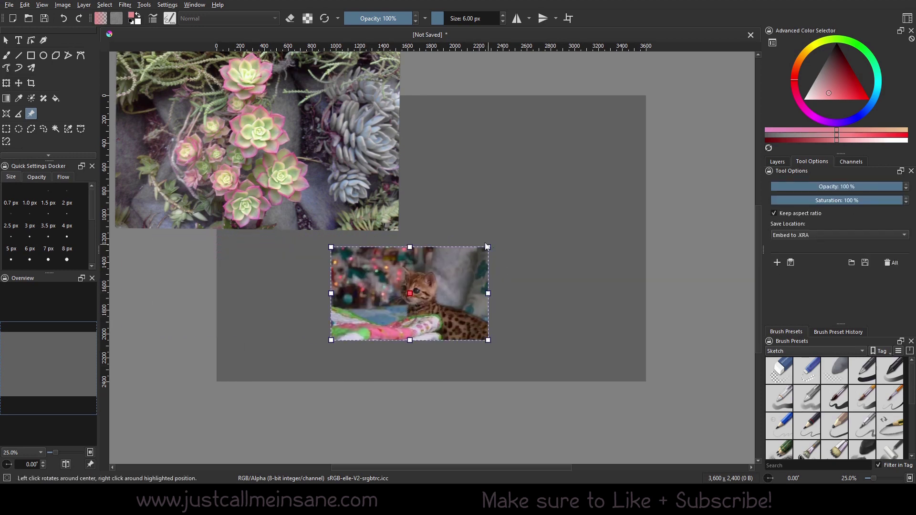
pyautogui.moveTo(487, 251); pyautogui.dragTo(483, 280)
pyautogui.click(559, 281)
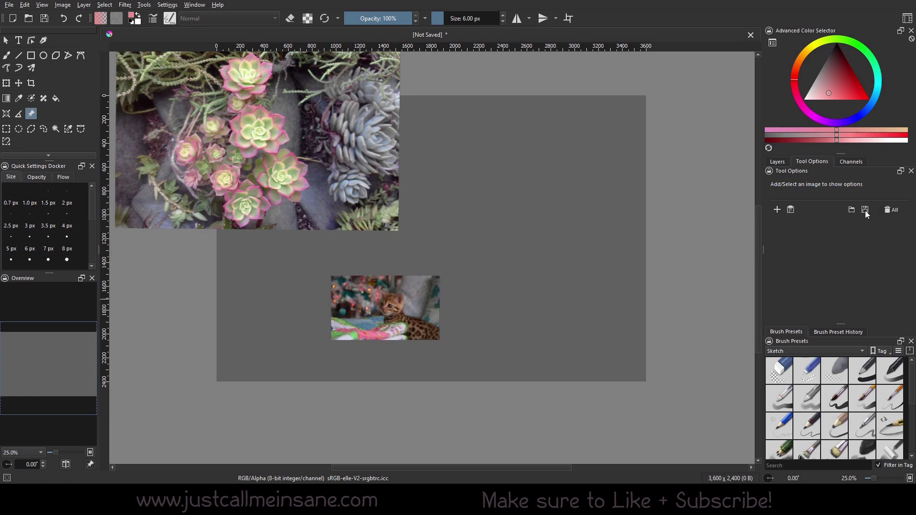
# Step: Shift both references right and save them as reference_images.krf in ResourceBundle_Backups
pyautogui.hotkey('ctrl', 'a')
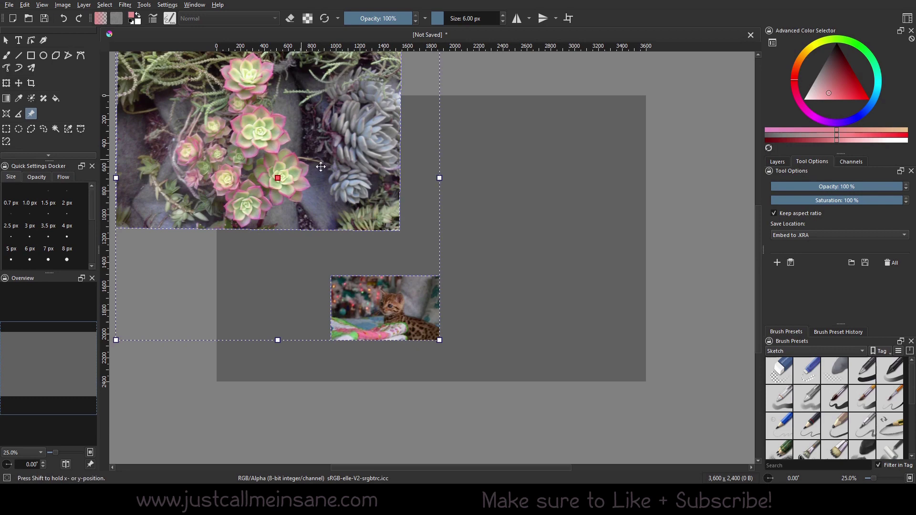
pyautogui.moveTo(305, 160); pyautogui.dragTo(371, 178)
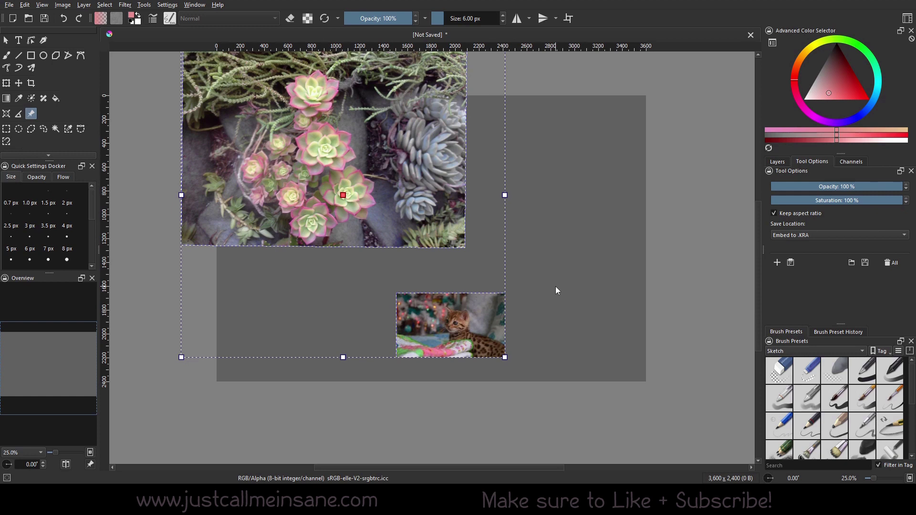
pyautogui.click(865, 263)
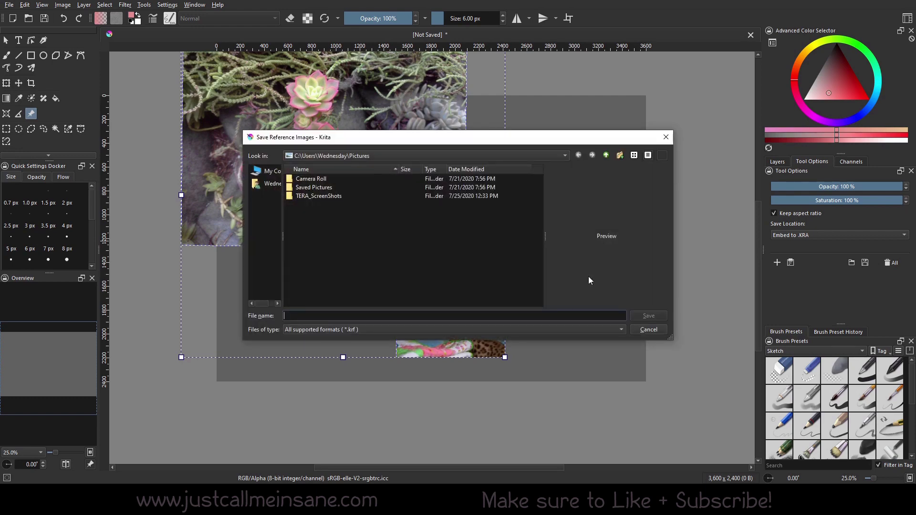
pyautogui.moveTo(454, 140); pyautogui.dragTo(462, 123)
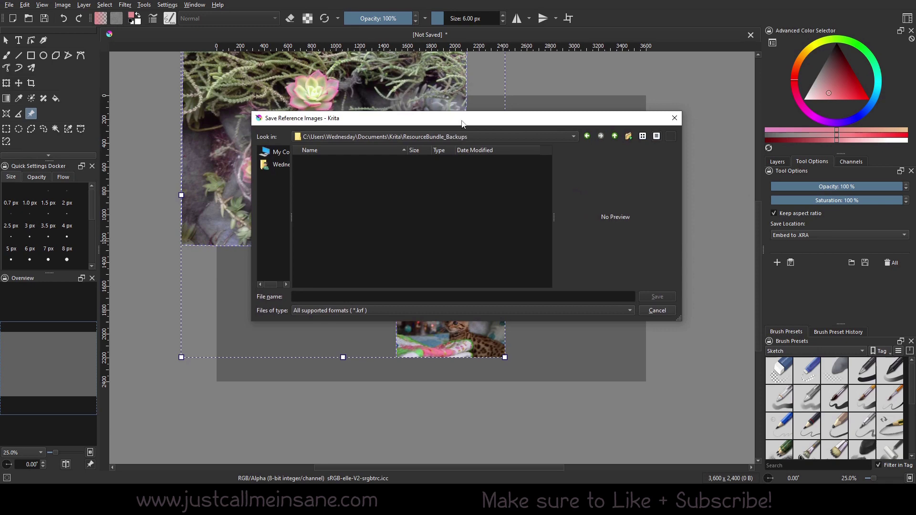
pyautogui.click(318, 296)
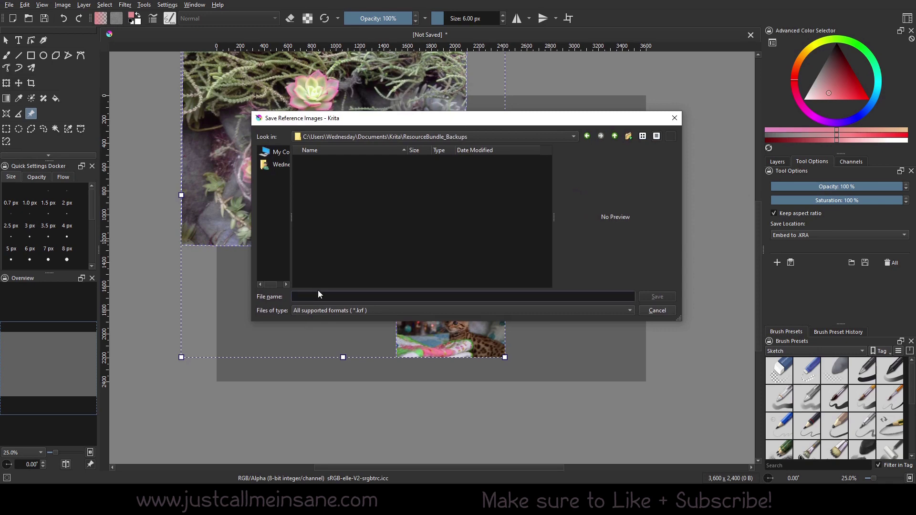
pyautogui.write('reference_images')
pyautogui.press('Return')
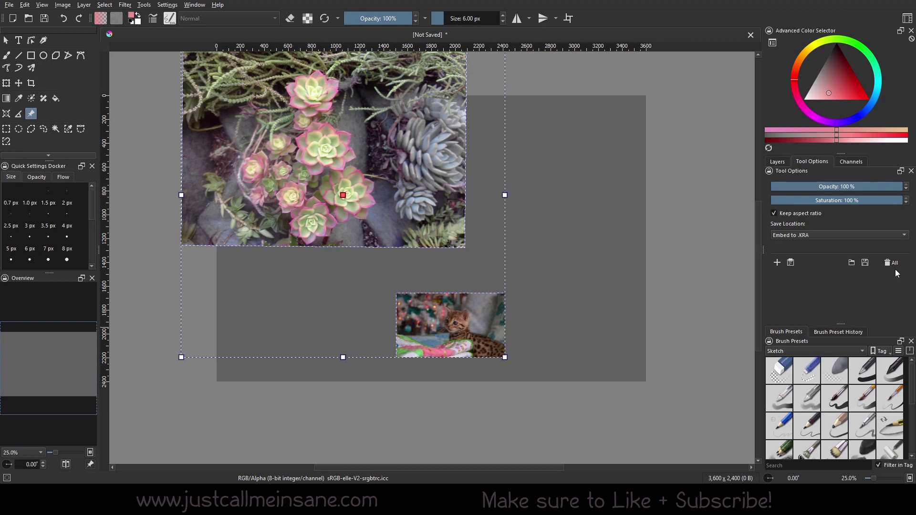
# Step: Delete all reference images, undo once, then delete them all again
pyautogui.click(893, 266)
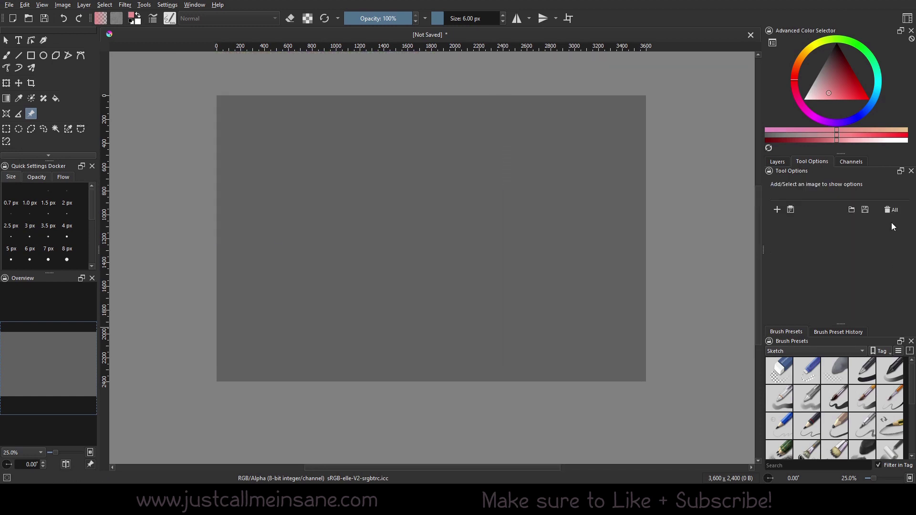
pyautogui.hotkey('ctrl', 'z')
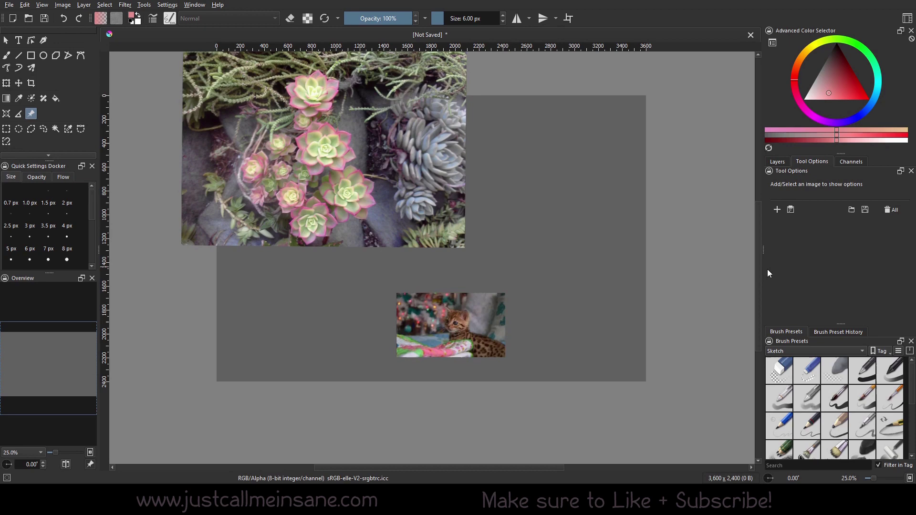
pyautogui.click(897, 212)
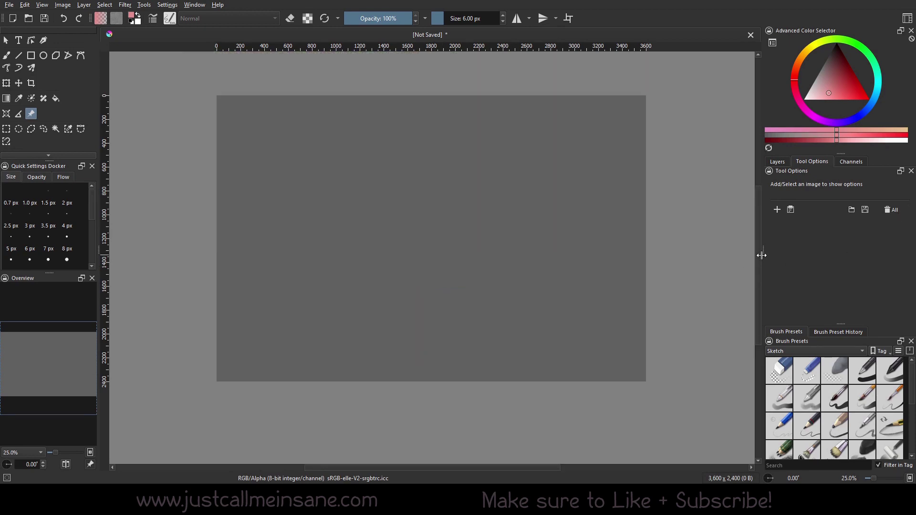
# Step: Load the saved reference_images.krf set to restore the succulent and kitten references
pyautogui.click(778, 210)
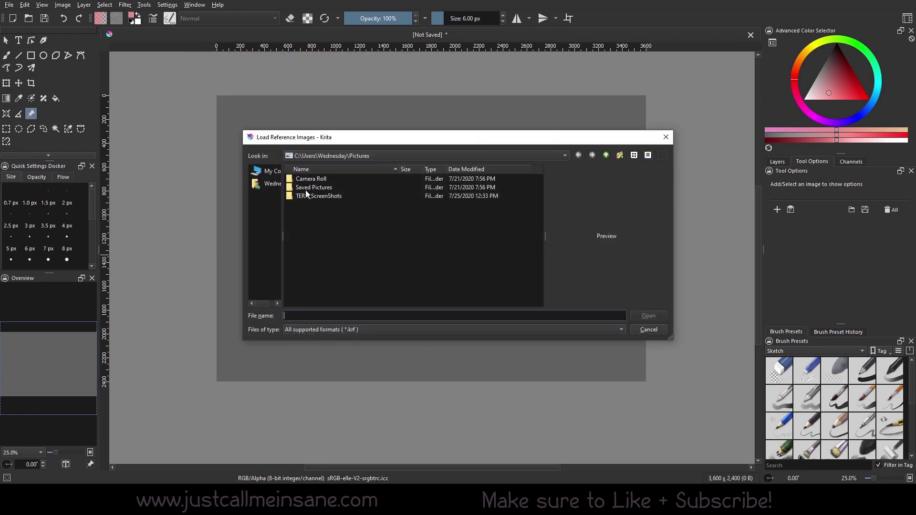
pyautogui.hotkey('alt', 'Up')
pyautogui.click(652, 329)
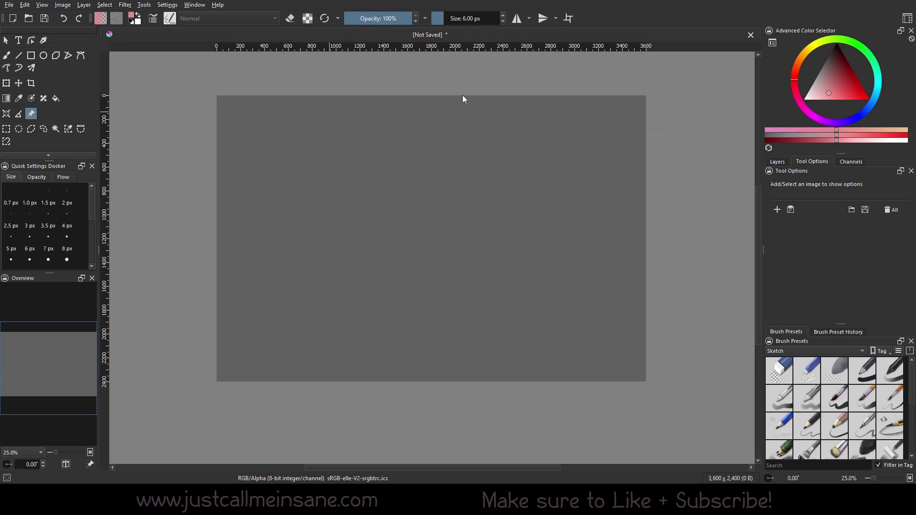
pyautogui.click(852, 212)
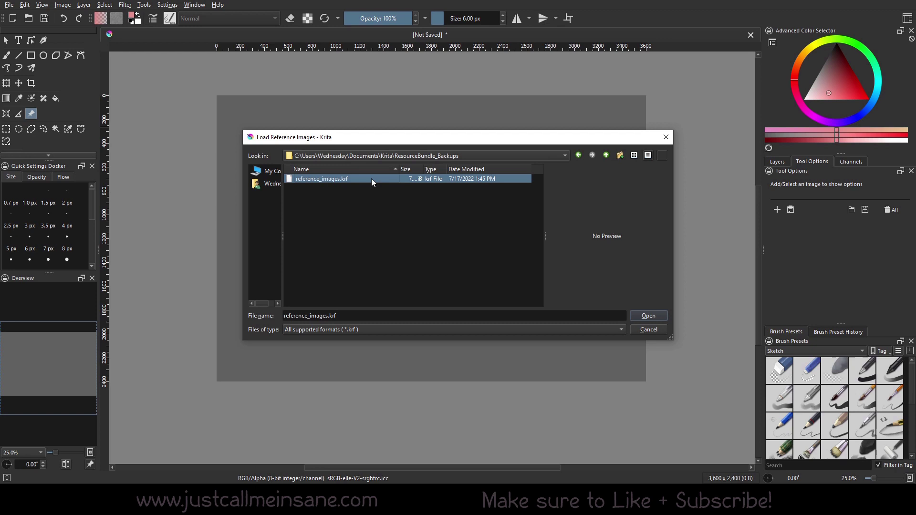
pyautogui.click(634, 316)
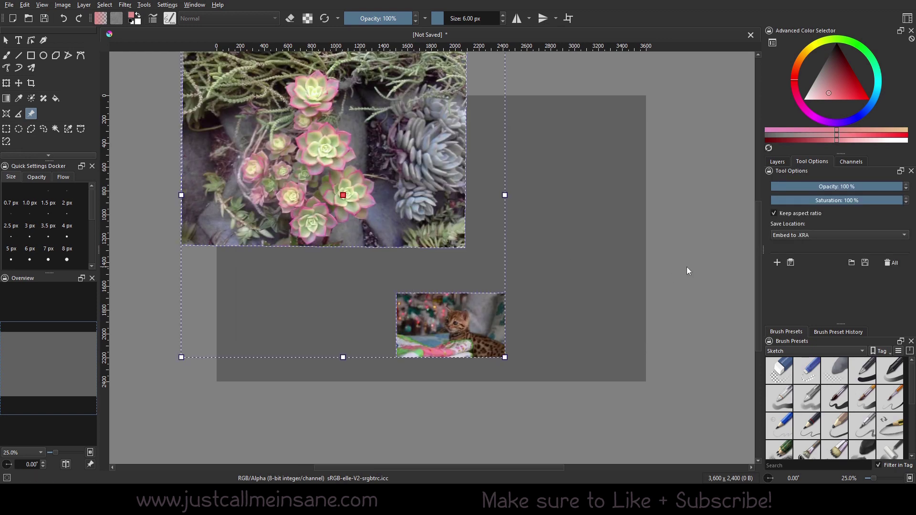
# Step: Nudge the kitten reference slightly right, trying a rotation and cancelling it
pyautogui.click(683, 267)
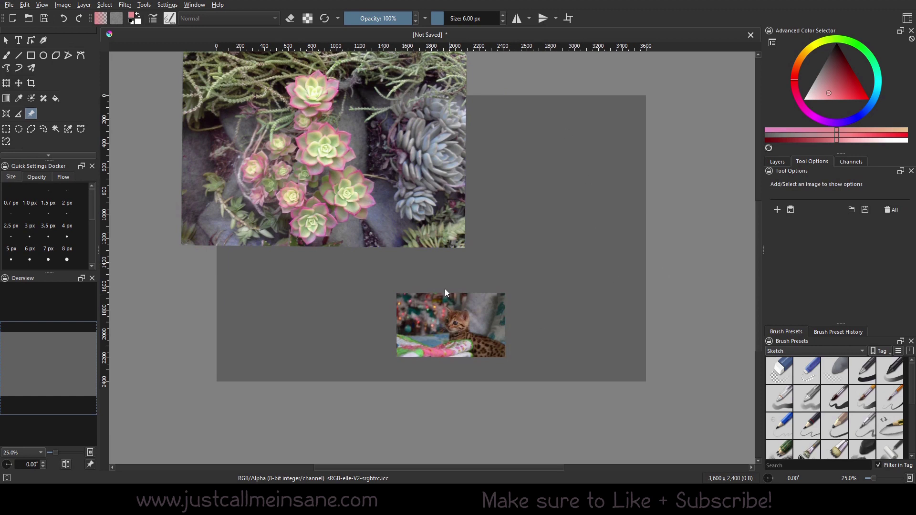
pyautogui.click(477, 330)
pyautogui.moveTo(498, 328)
pyautogui.mouseDown()
pyautogui.moveTo(617, 261)
pyautogui.moveTo(512, 330)
pyautogui.mouseUp()
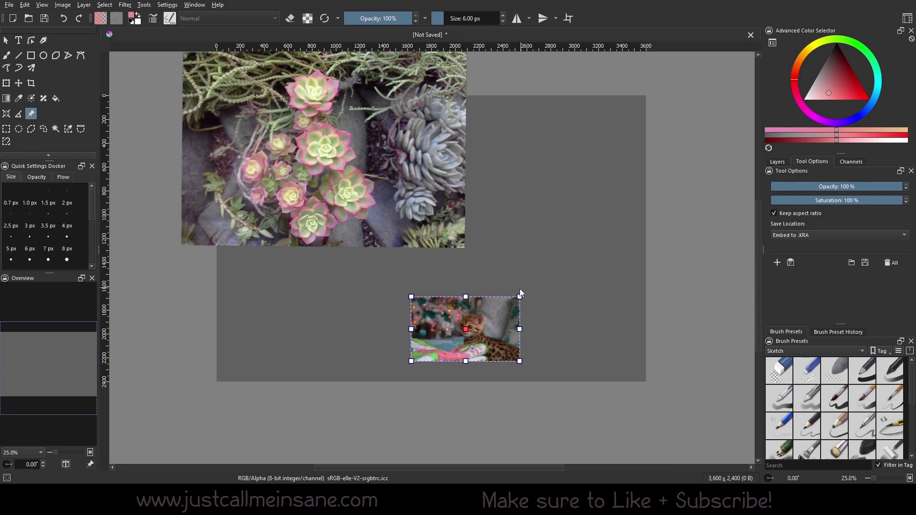
pyautogui.moveTo(520, 293); pyautogui.dragTo(593, 370)
pyautogui.press('Escape')
pyautogui.click(580, 321)
# Step: Drag both references so the kitten straddles the canvas top edge beside the succulent, then zoom out and pan
pyautogui.click(439, 229)
pyautogui.click(477, 329)
pyautogui.keyDown('shift'); pyautogui.click(424, 216); pyautogui.keyUp('shift')
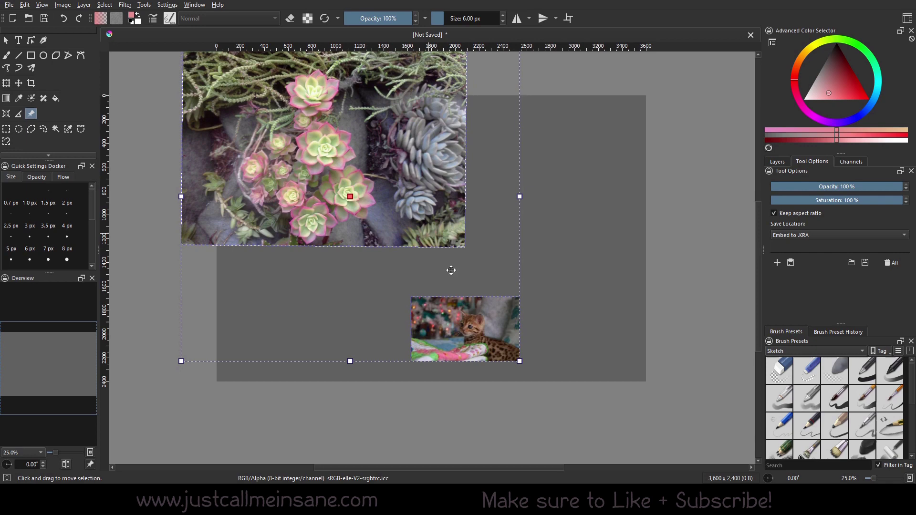
pyautogui.moveTo(470, 322); pyautogui.dragTo(522, 94)
pyautogui.scroll(-1, 521, 222)
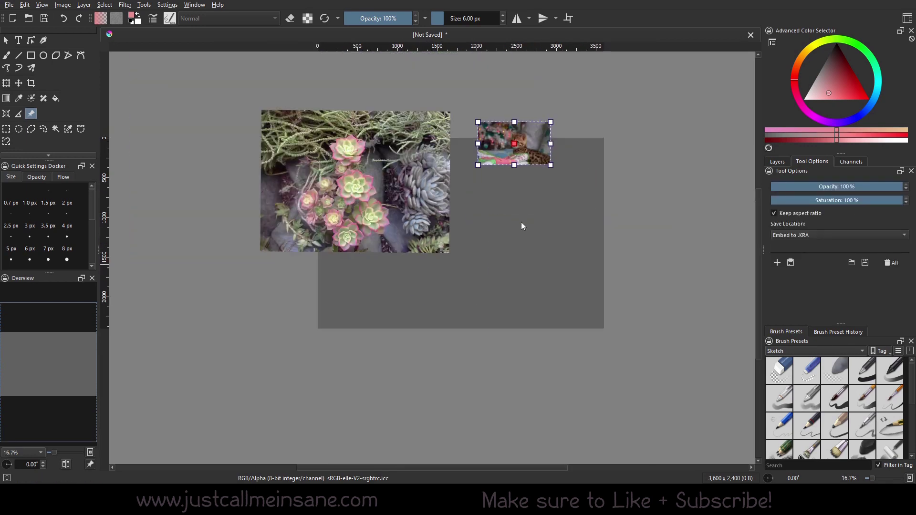
pyautogui.click(521, 222)
pyautogui.moveTo(521, 222); pyautogui.dragTo(508, 265)
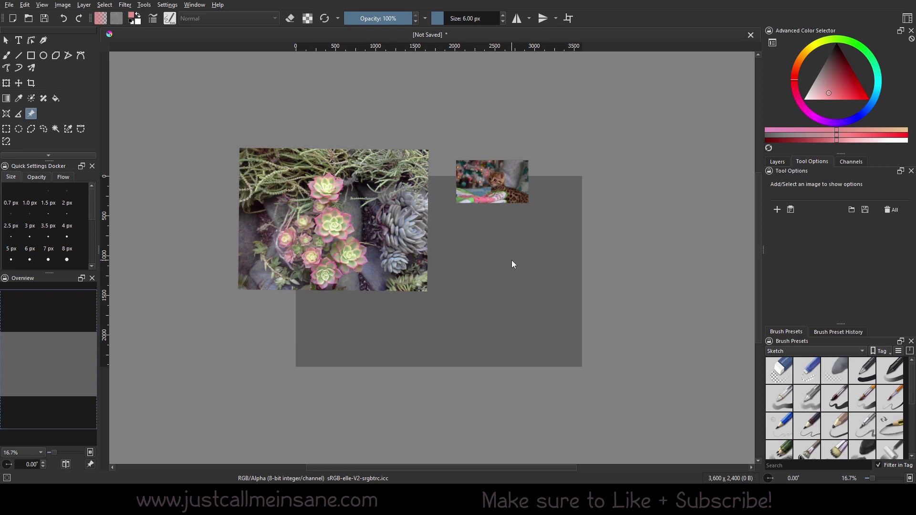
# Step: Delete the kitten reference first, then the succulent reference
pyautogui.click(493, 203)
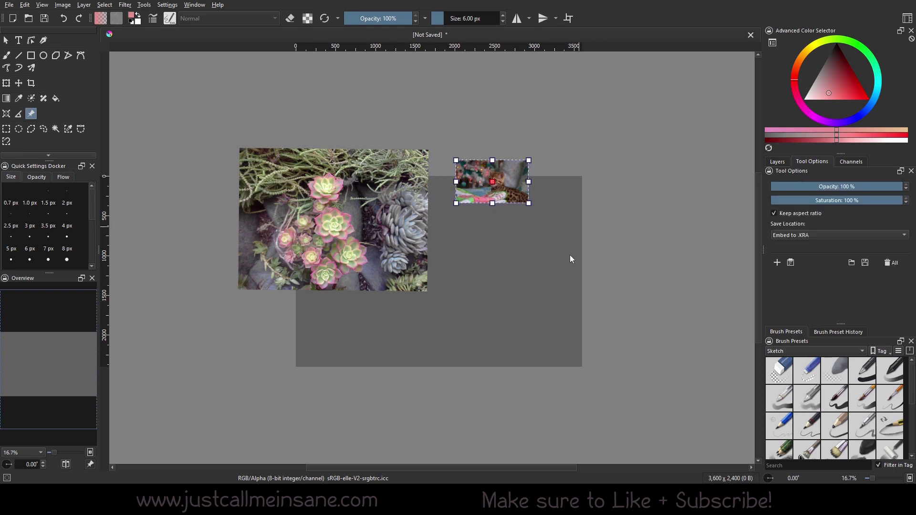
pyautogui.click(327, 151)
pyautogui.click(469, 183)
pyautogui.press('Delete')
pyautogui.click(390, 269)
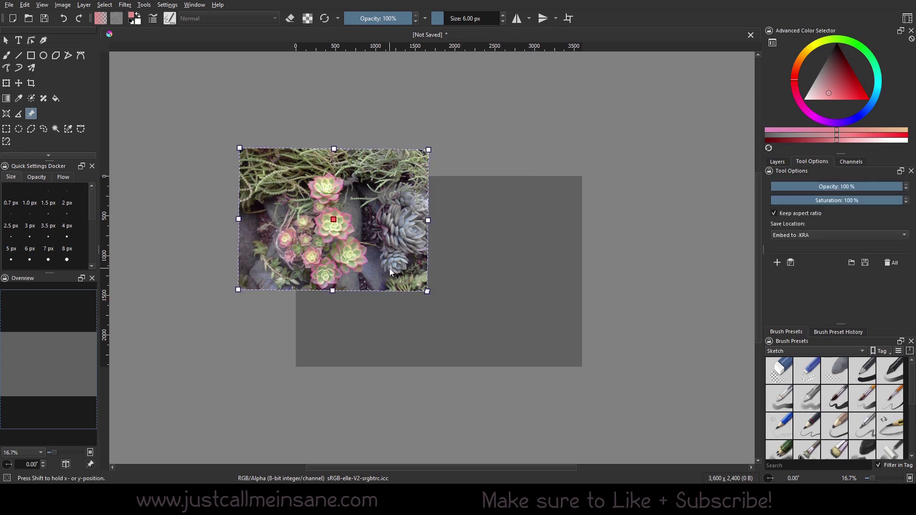
pyautogui.press('Delete')
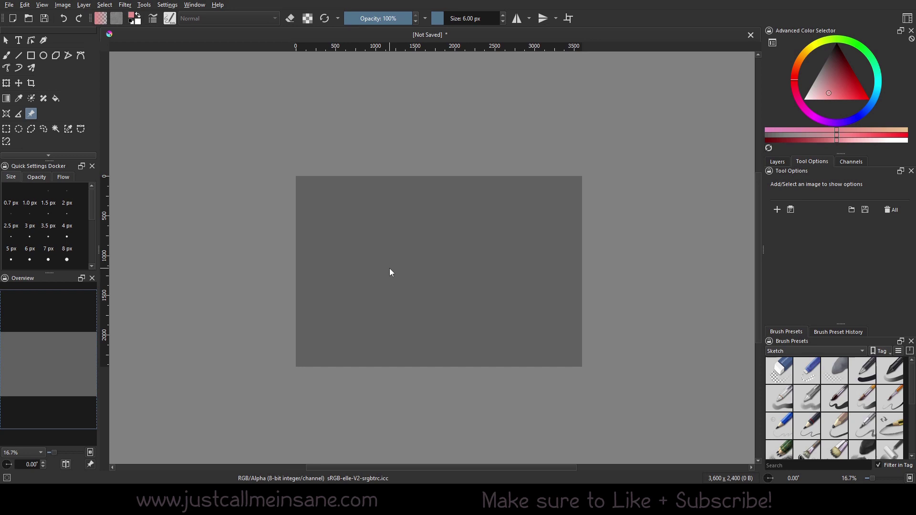